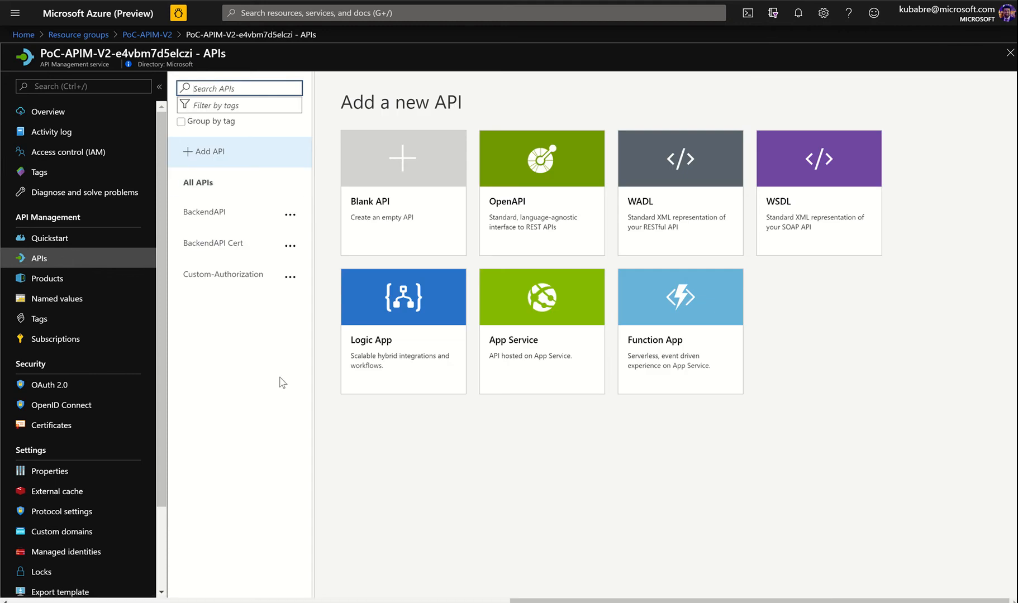
- Open the inbound policy code of the Custom-Authorization API to review it
click(217, 282)
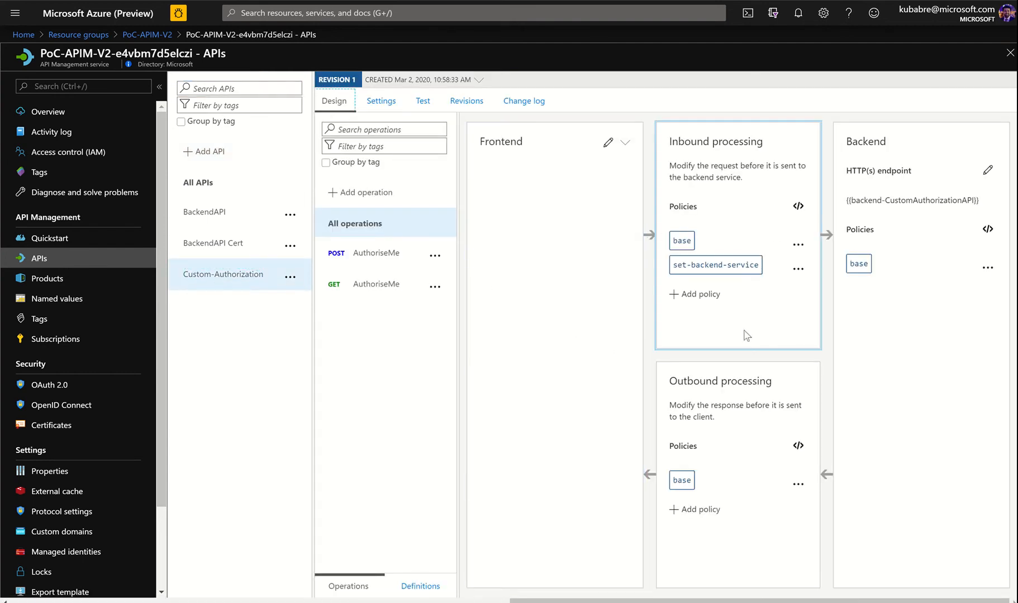
click(802, 210)
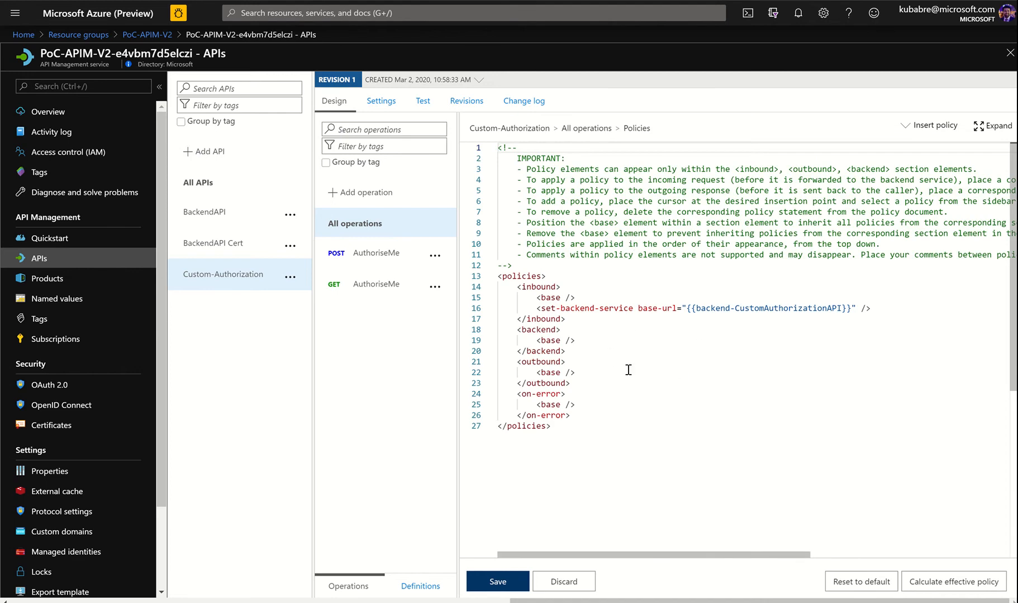
- Open BackendAPI's inbound policy code and highlight the CustomAuthorizationAPI named value in the send-request URL
click(202, 217)
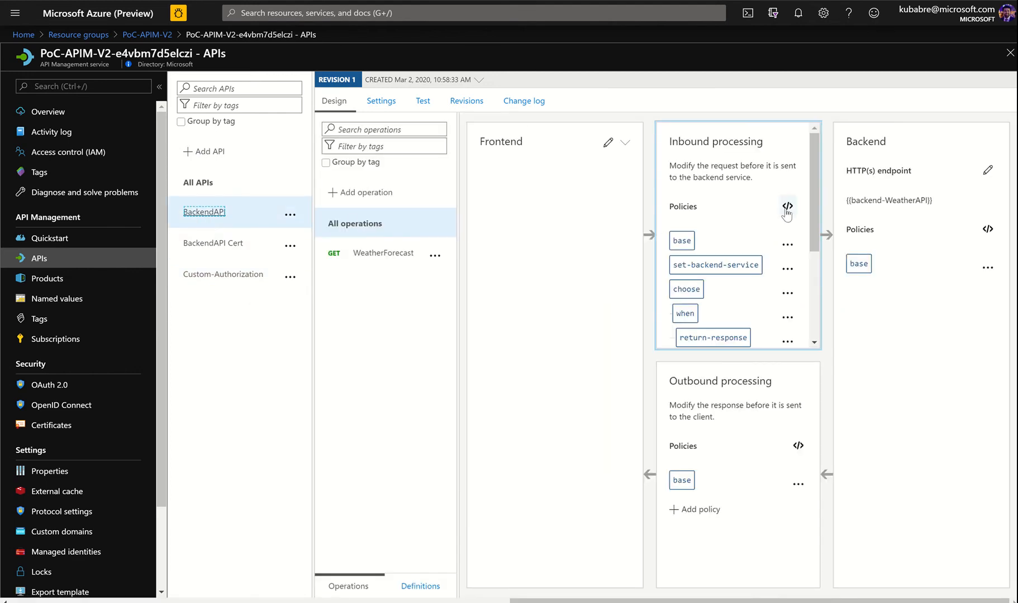
click(787, 206)
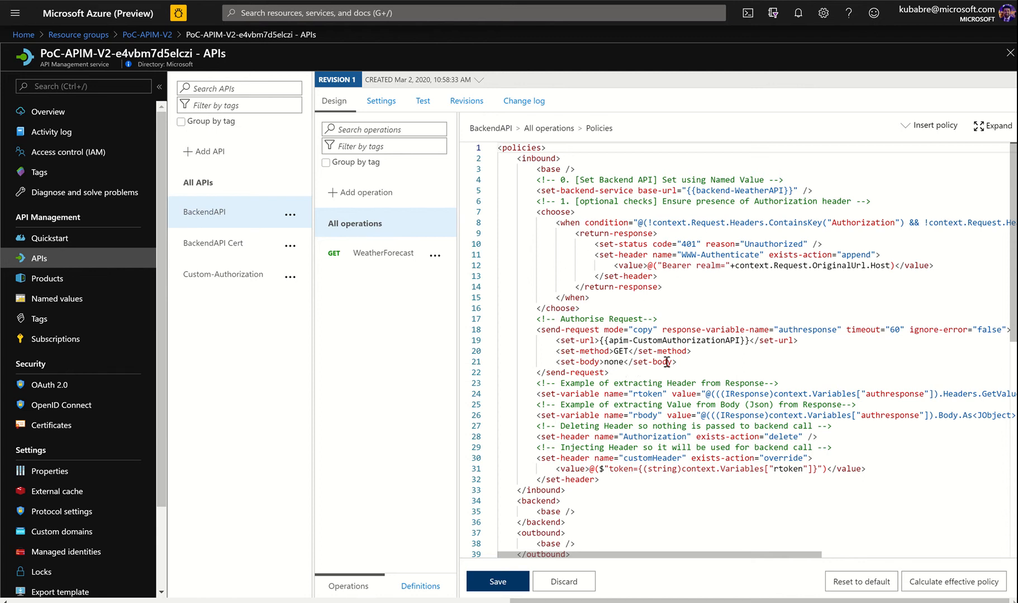
drag(735, 341, 645, 340)
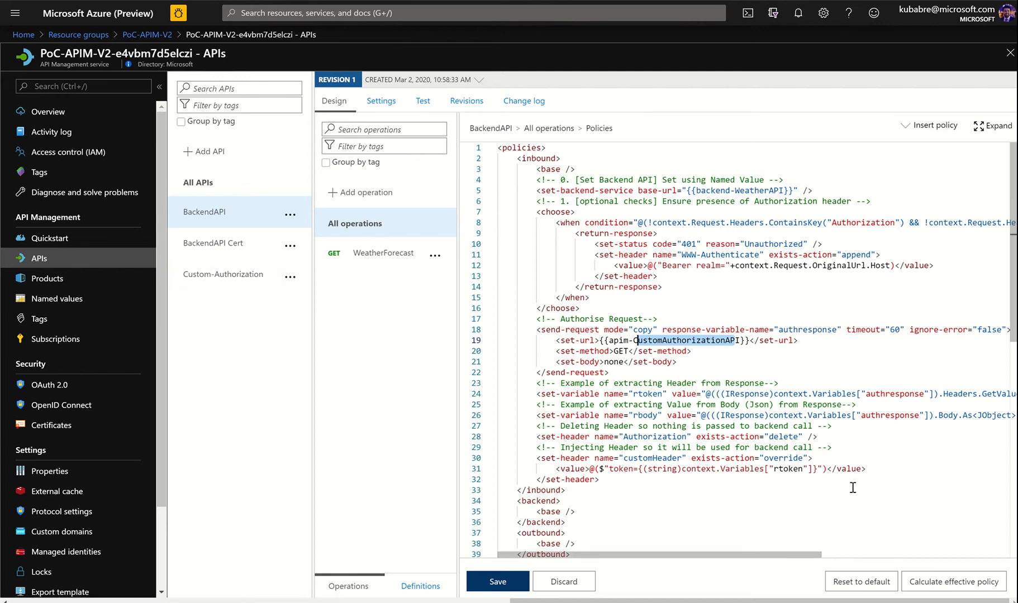
drag(873, 472, 499, 204)
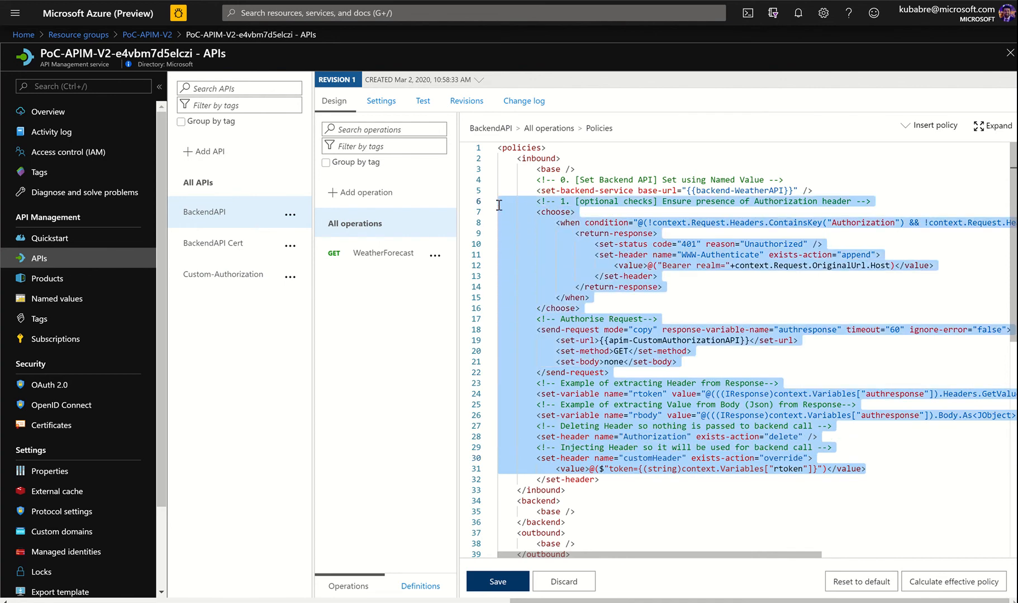
key(Delete)
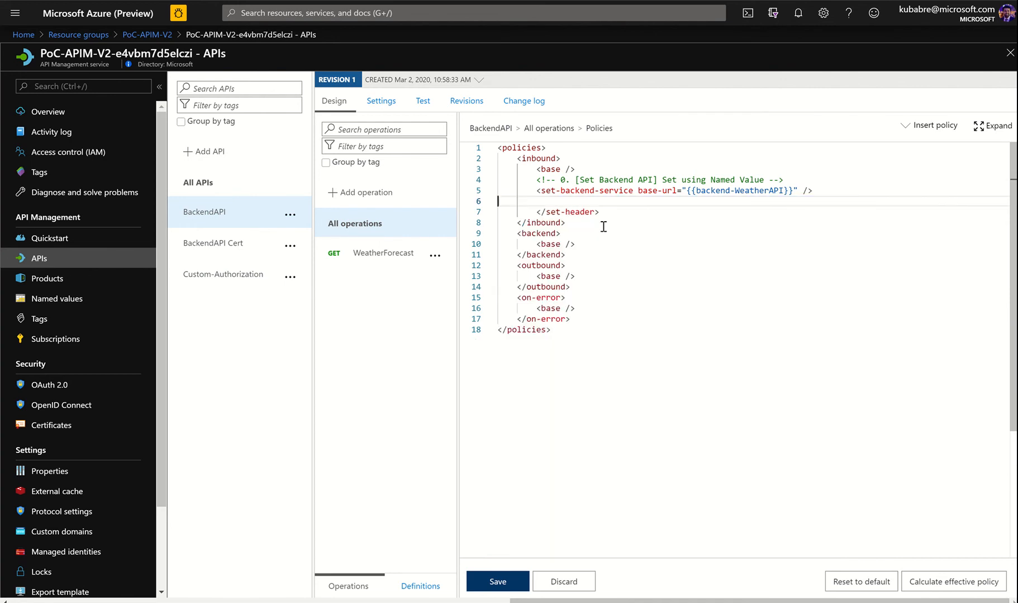
key(ctrl+z)
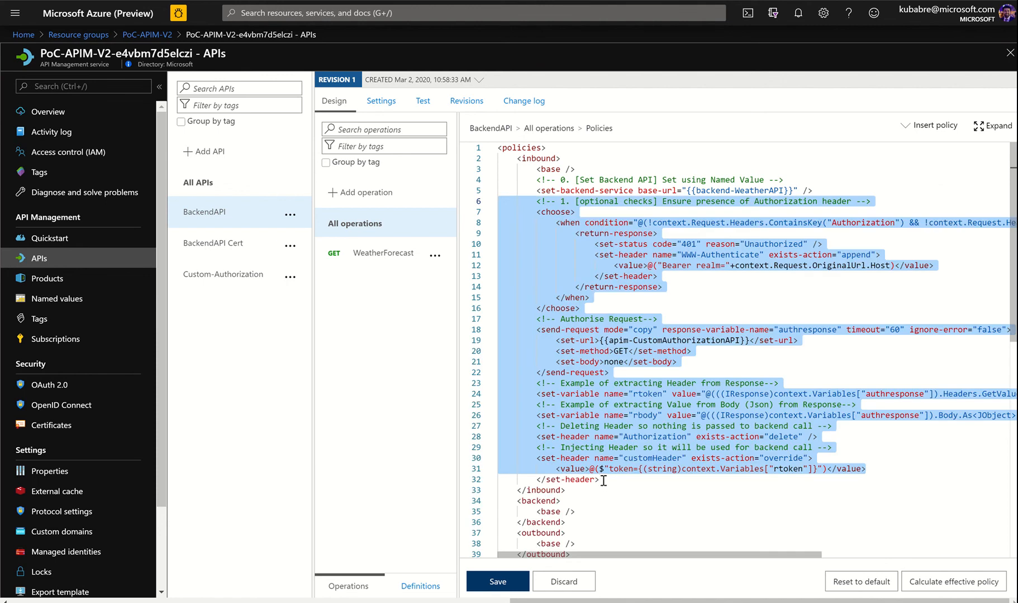
- Cut everything from the optional Authorization header check through the closing customHeader set-header tag out of BackendAPI's inbound policy, and save
drag(601, 480, 482, 201)
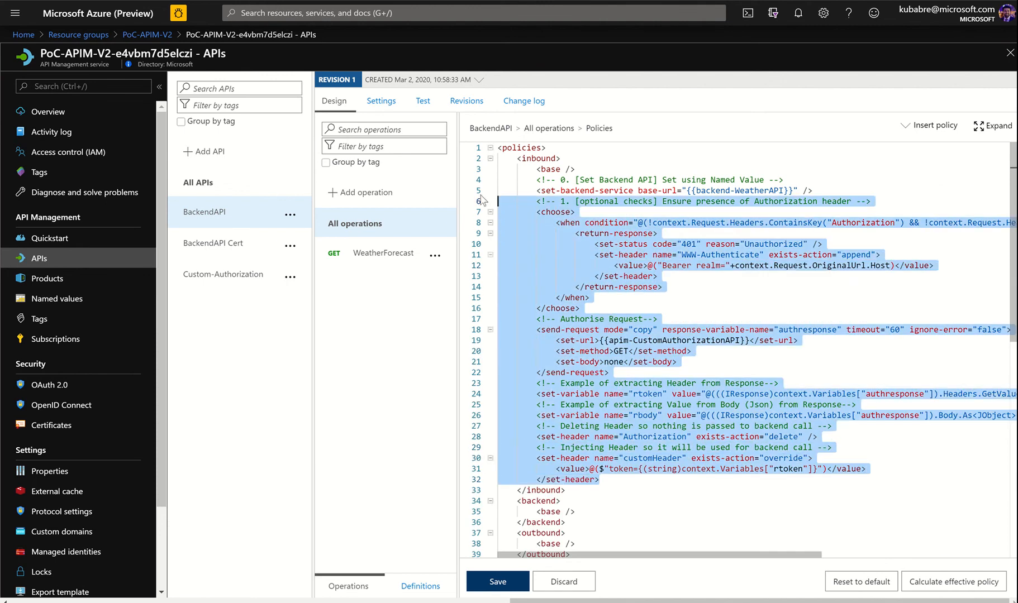
key(Delete)
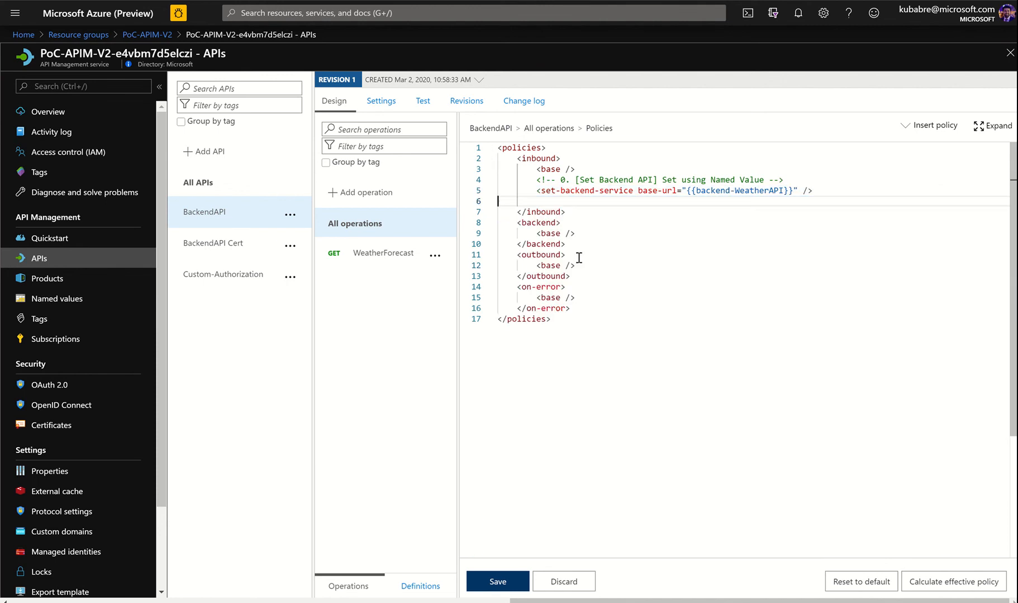
key(BackSpace)
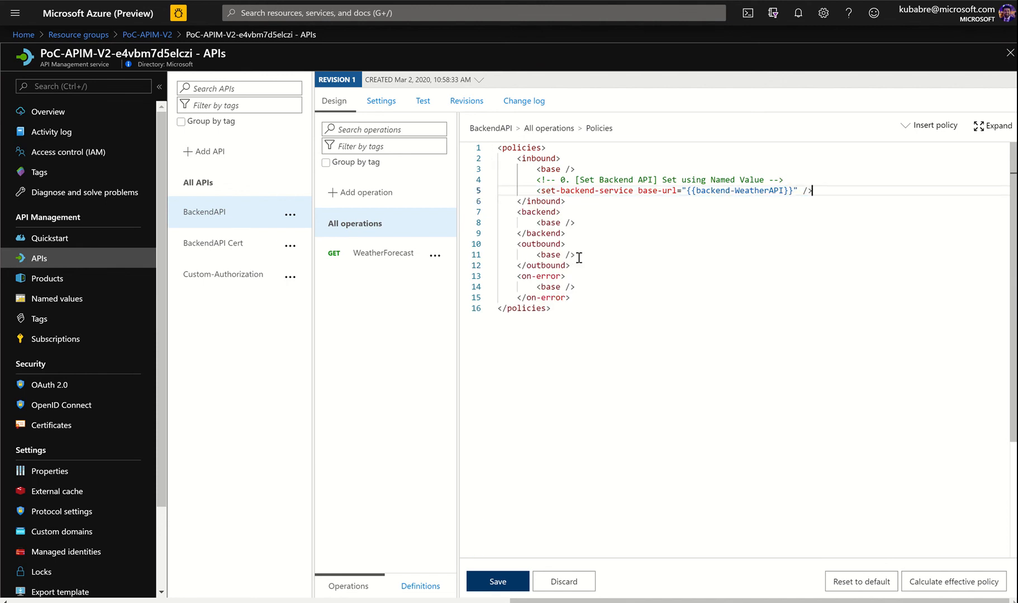
click(499, 581)
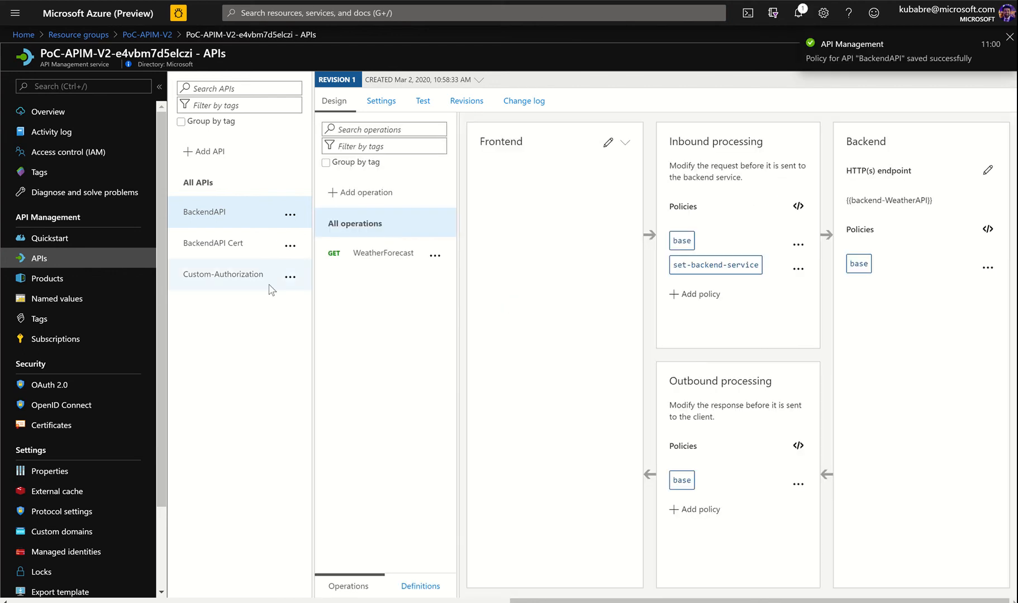
- In the All APIs inbound policy code, turn the self-closing inbound element into separate opening and closing inbound tags
click(217, 280)
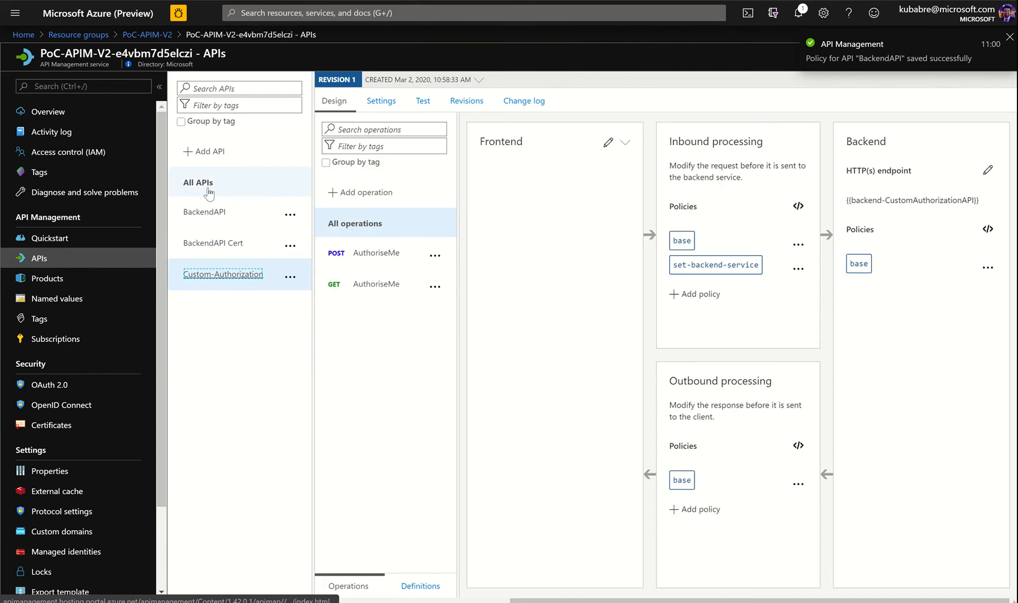
click(203, 188)
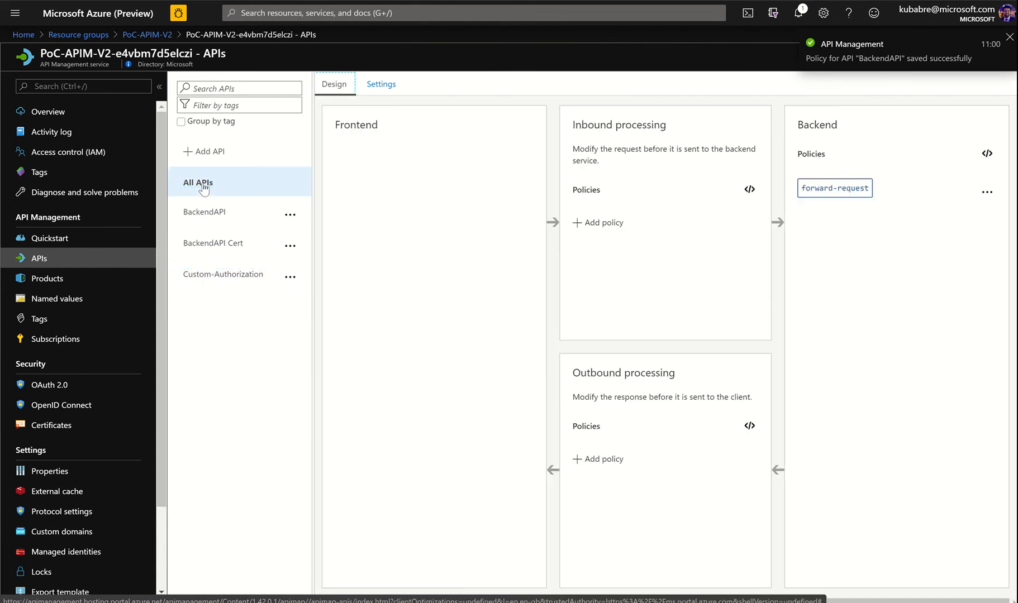
click(749, 190)
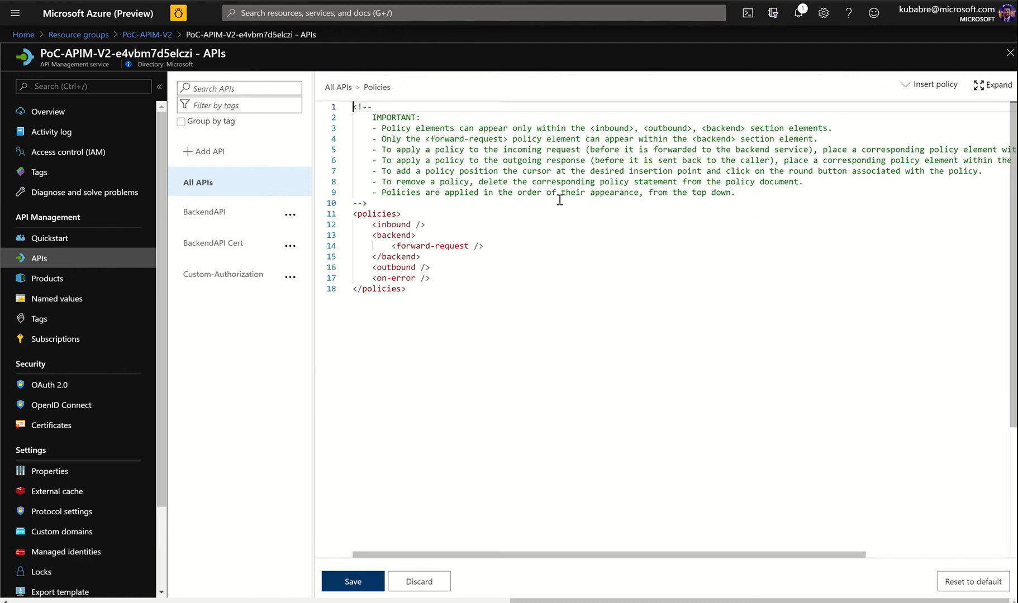
click(422, 225)
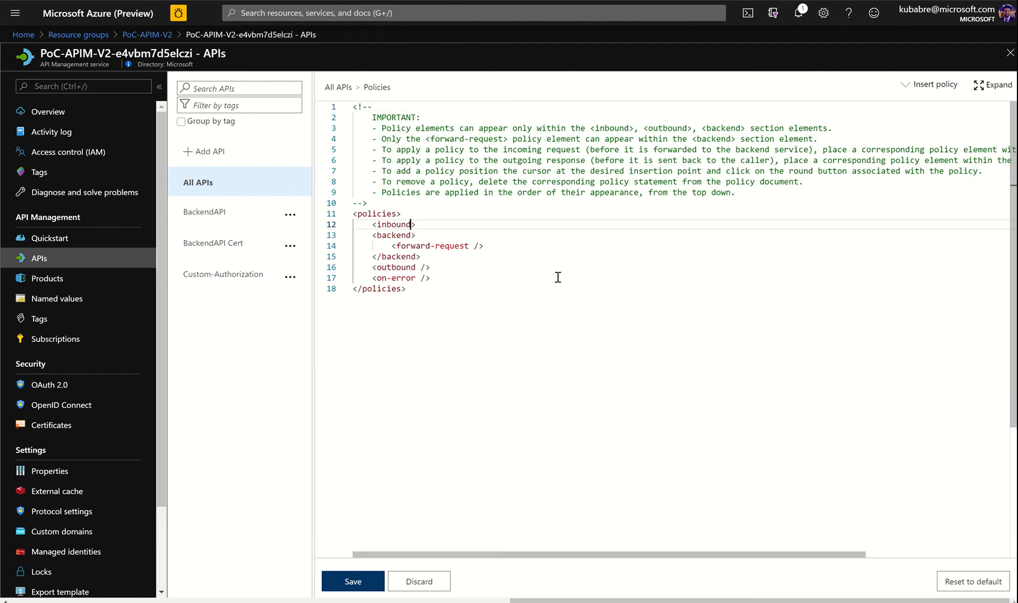
key(Return)
text(</)
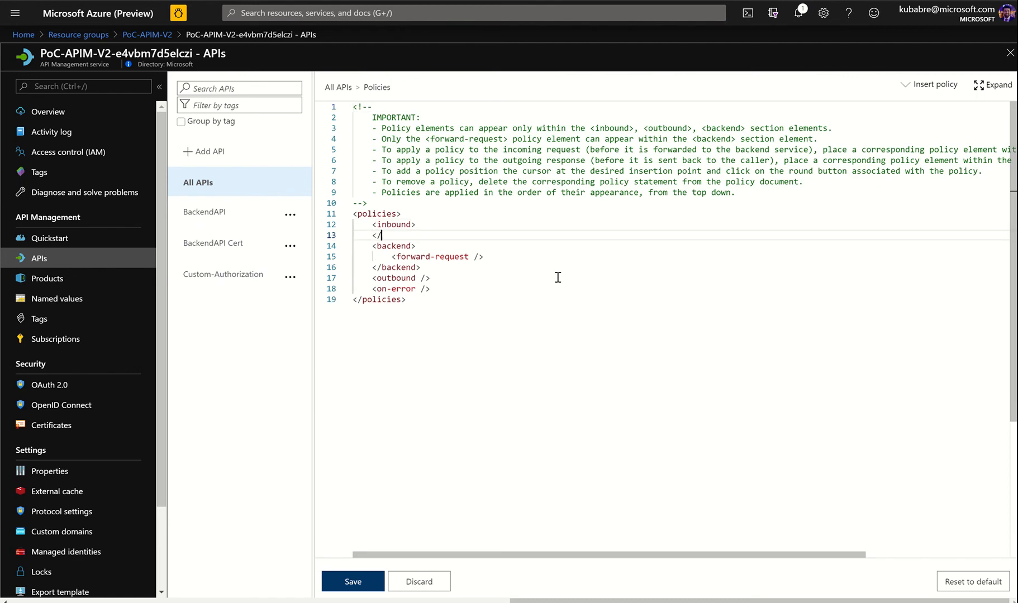
text(inbound>)
- Paste the cut authorization block between the inbound tags of the All APIs policy and save it
key(Up)
key(Return)
key(ctrl+v)
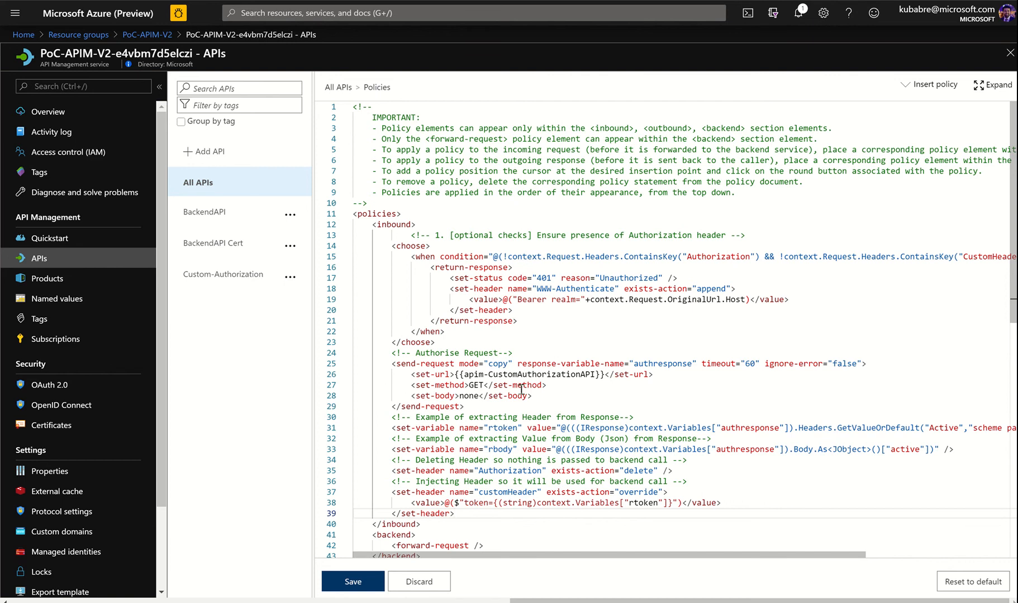
click(350, 586)
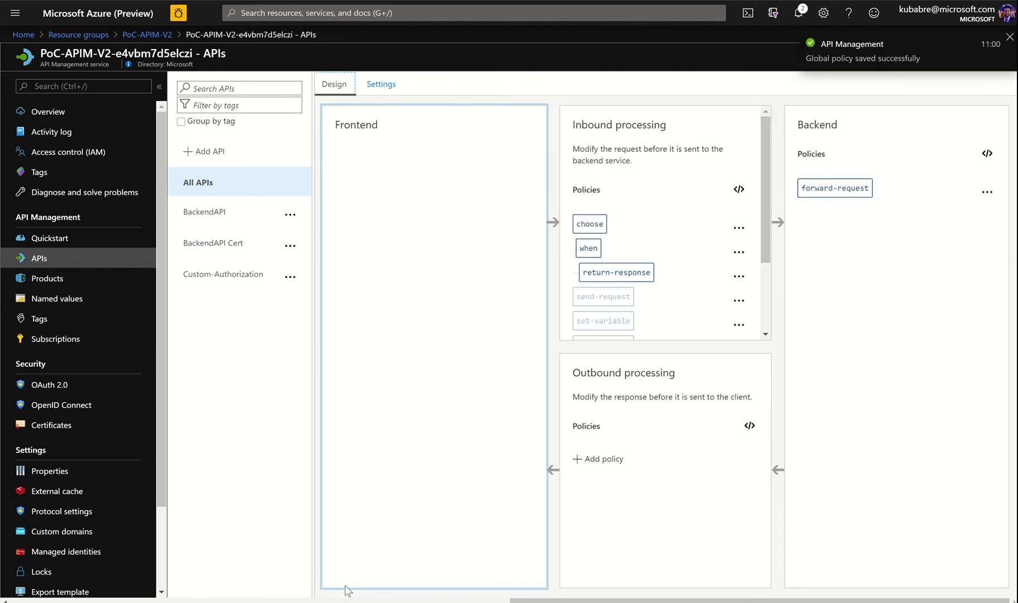
- Remove the base element from the inbound section of the Custom-Authorization API's policy and save it
click(219, 285)
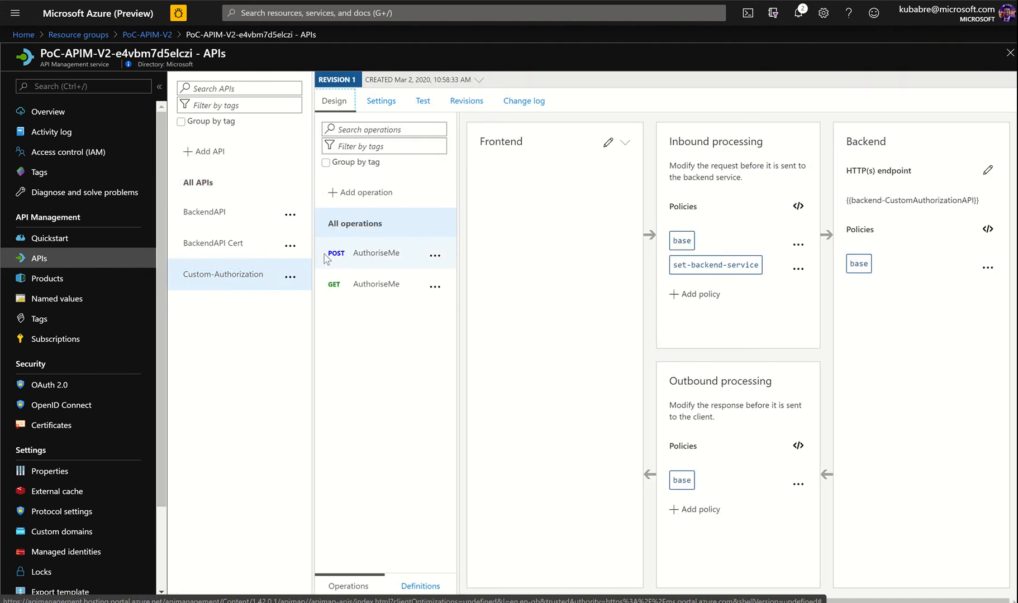
click(798, 207)
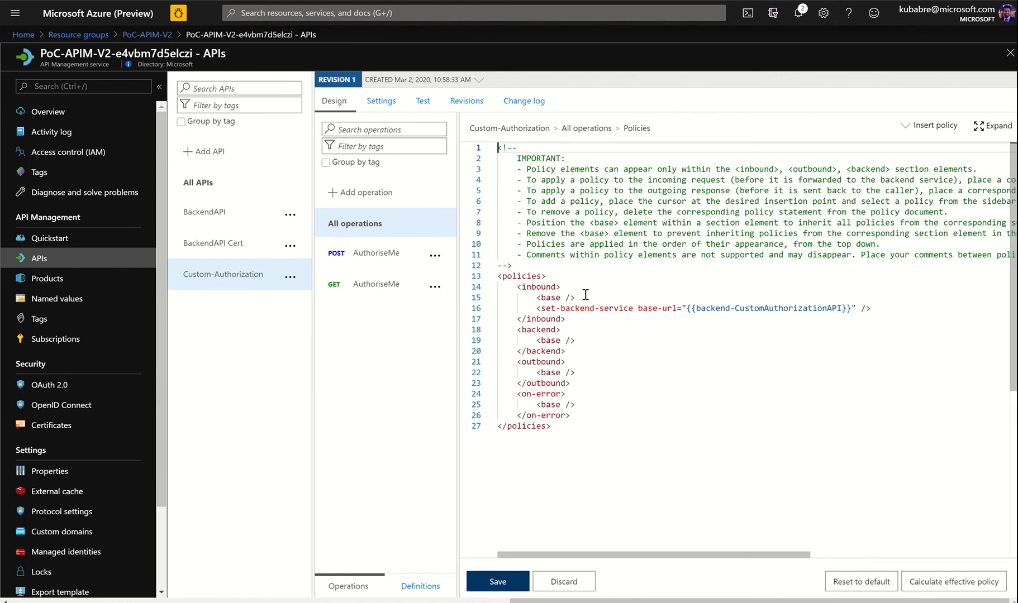
drag(575, 297, 524, 297)
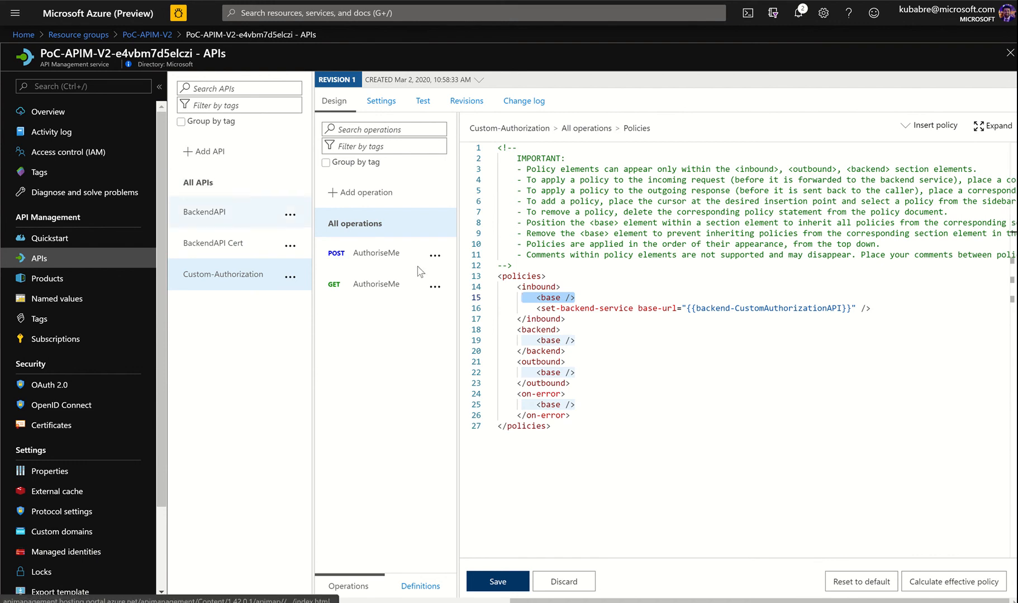
key(BackSpace)
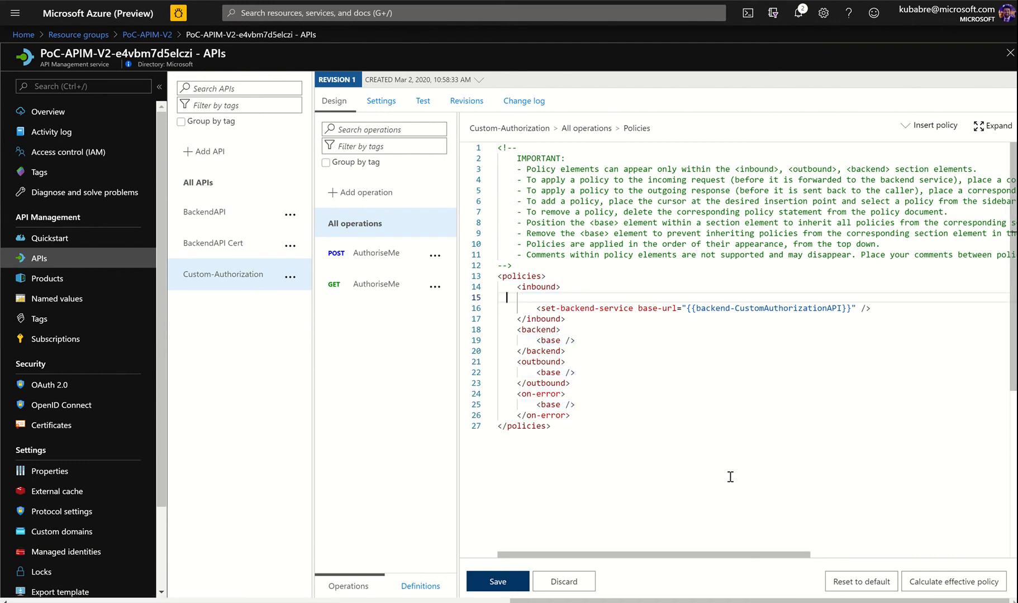
key(Delete)
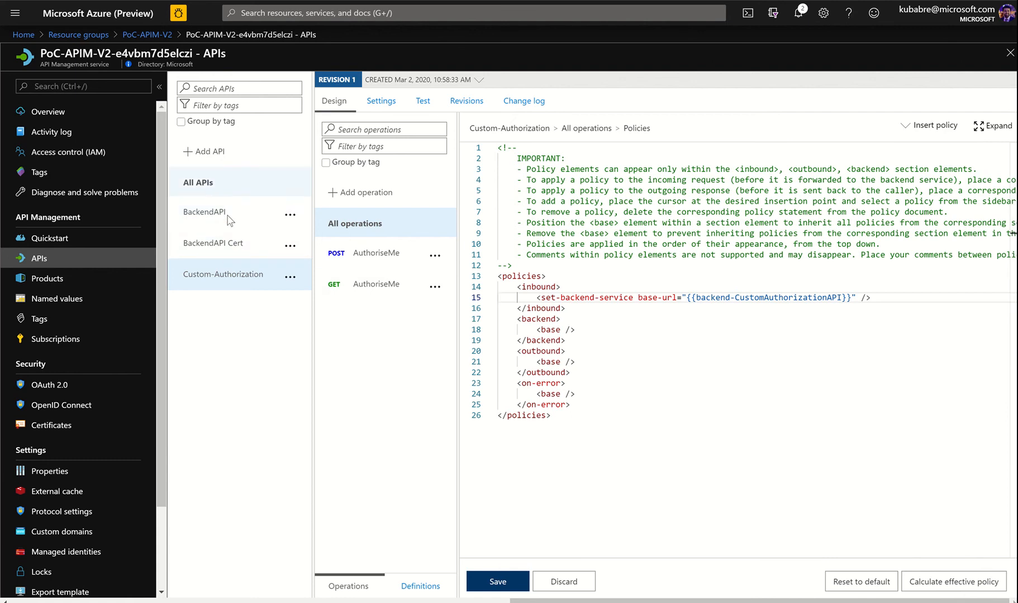
click(496, 584)
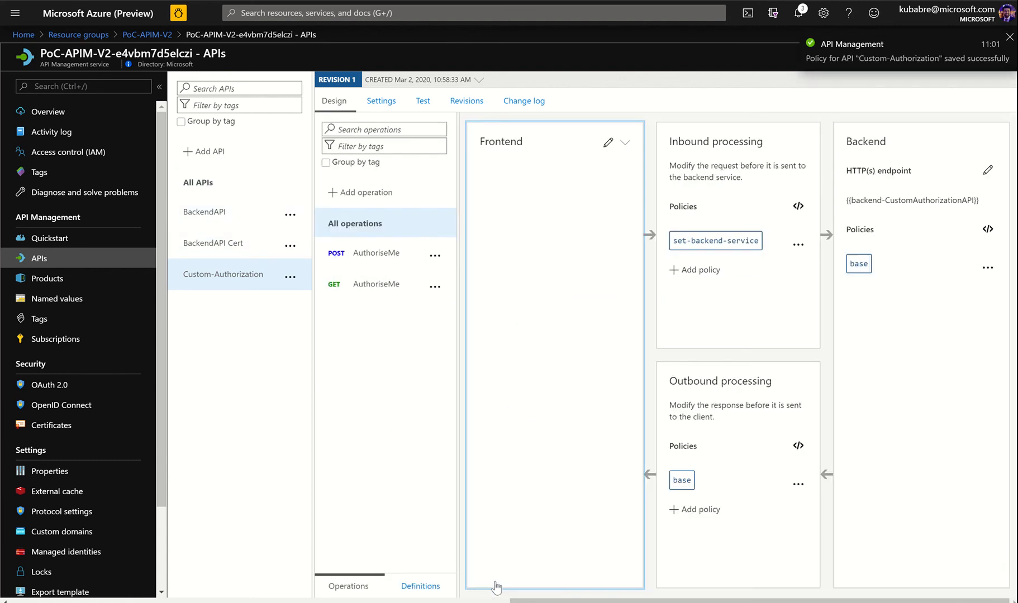
- Delete the authorization block from BackendAPI Cert's inbound policy, keeping the backend service and certificate elements, and save
click(214, 245)
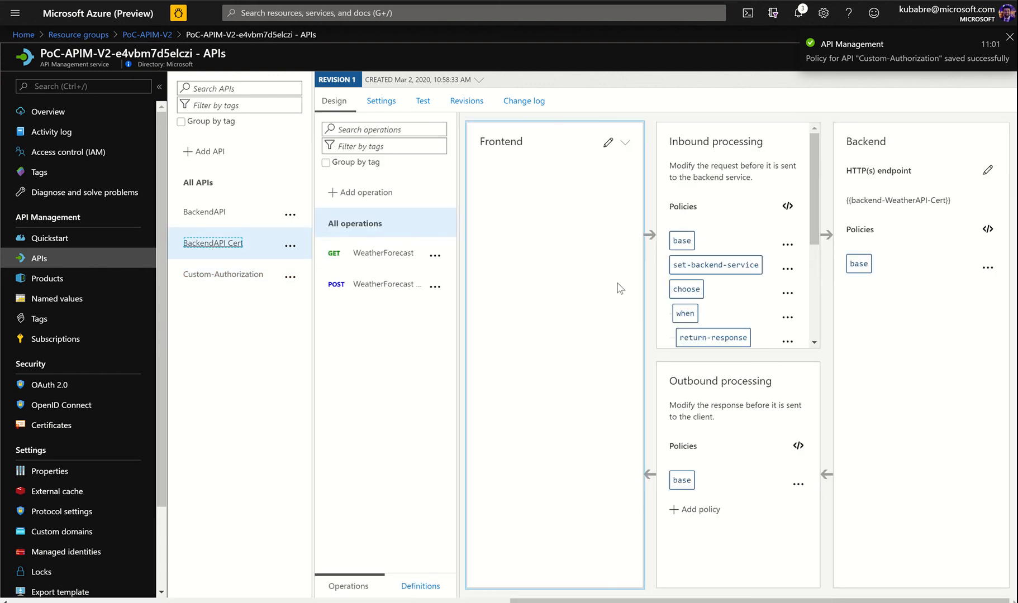
click(787, 206)
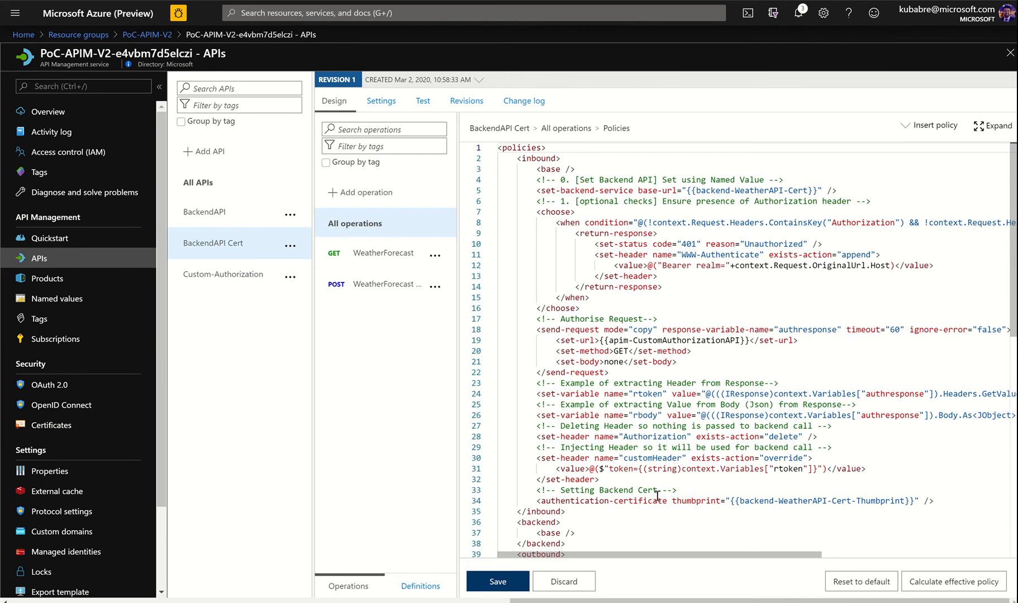
drag(643, 481, 452, 203)
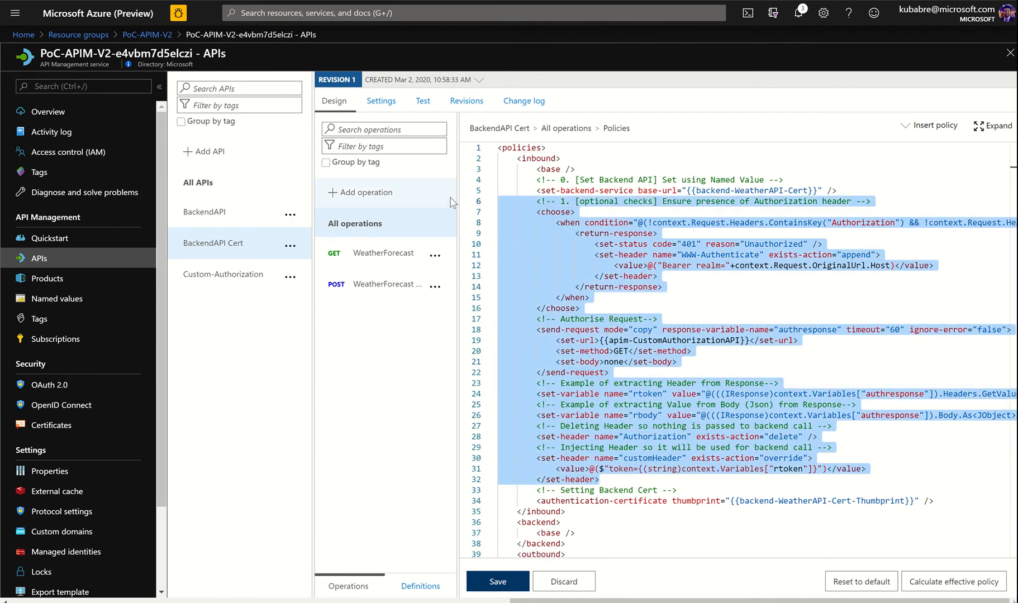
key(Delete)
key(BackSpace)
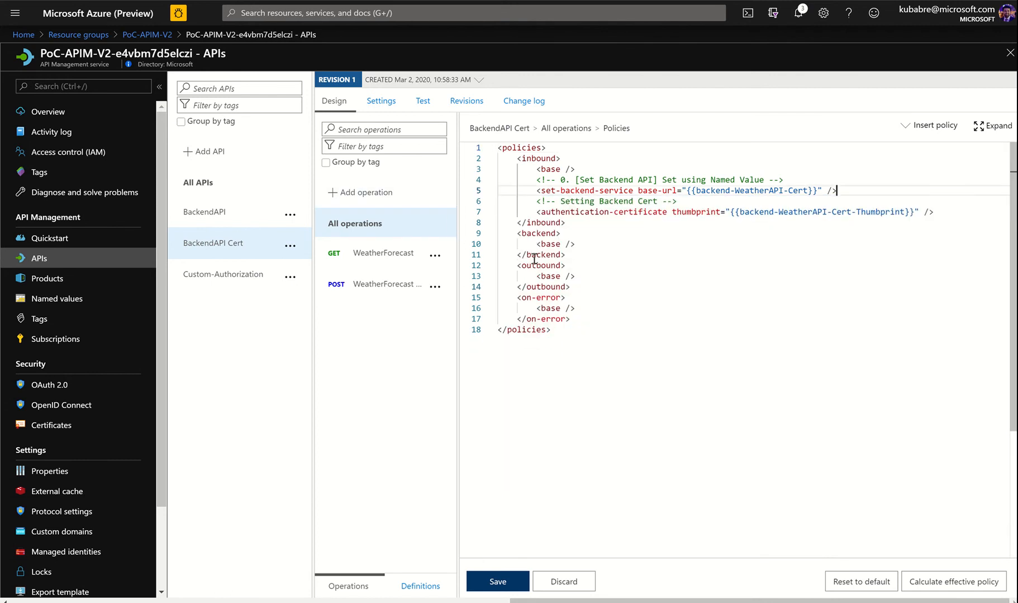
click(498, 582)
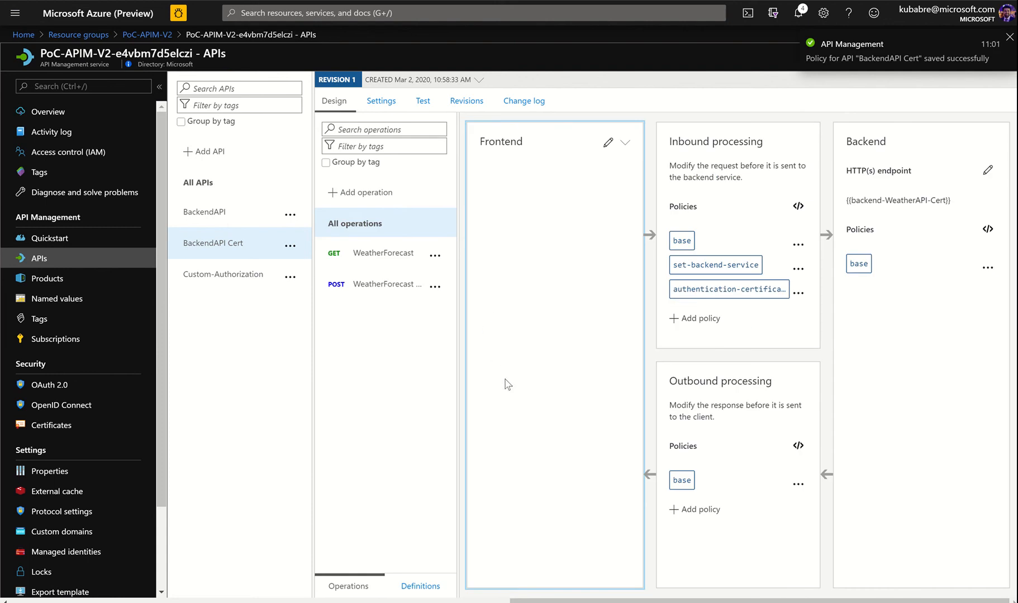
- Open the test console for the GET AuthoriseMe operation of the Custom-Authorization API
click(221, 279)
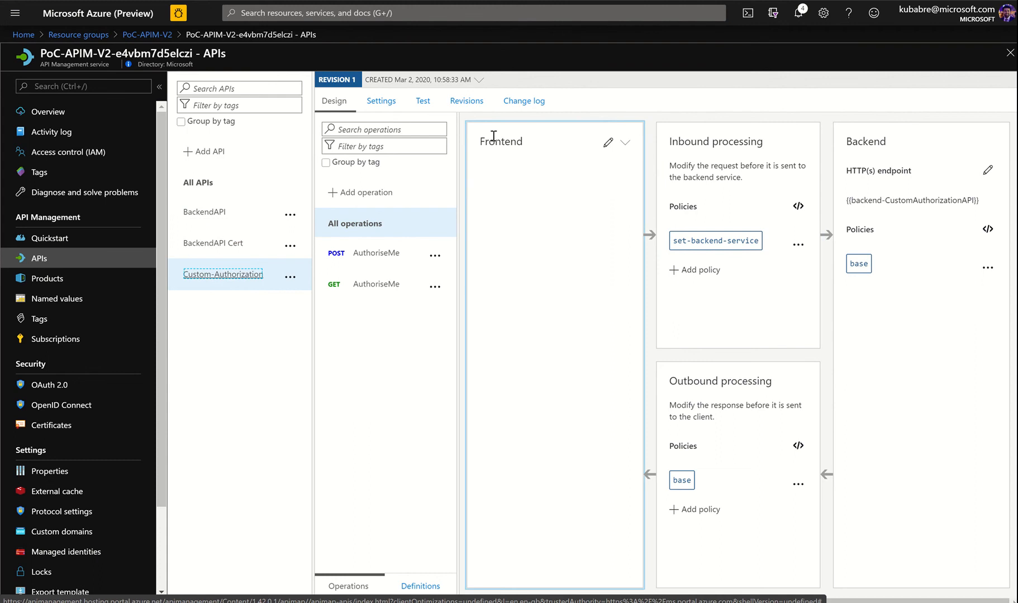
click(423, 101)
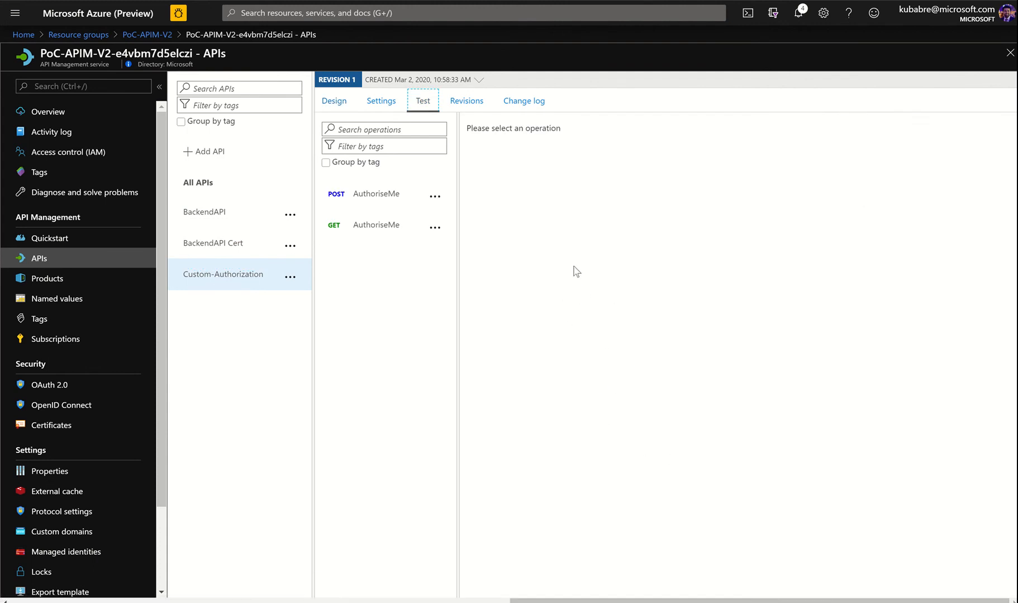
click(381, 100)
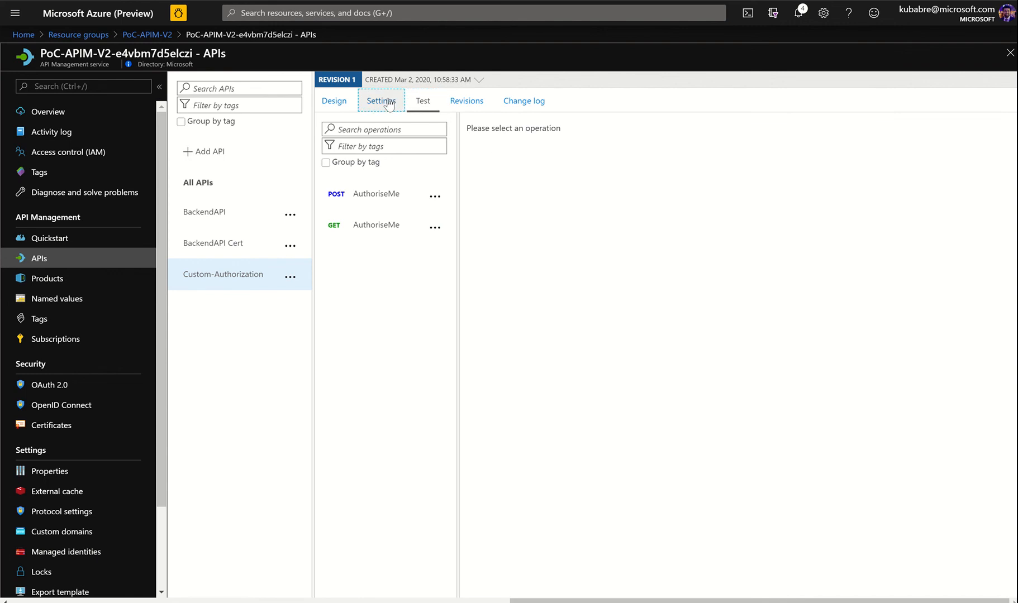
click(423, 101)
click(375, 194)
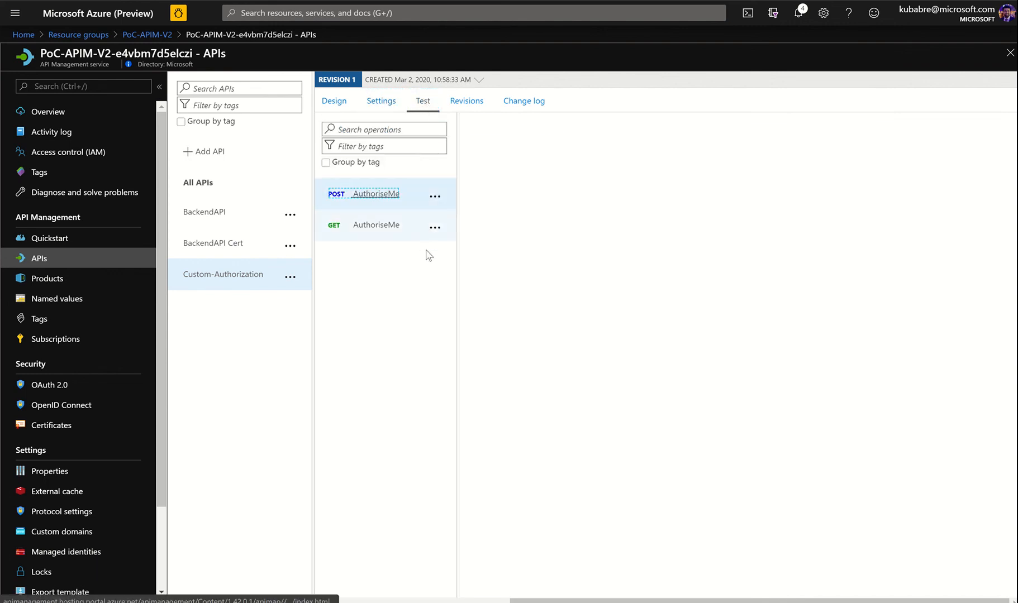
click(371, 228)
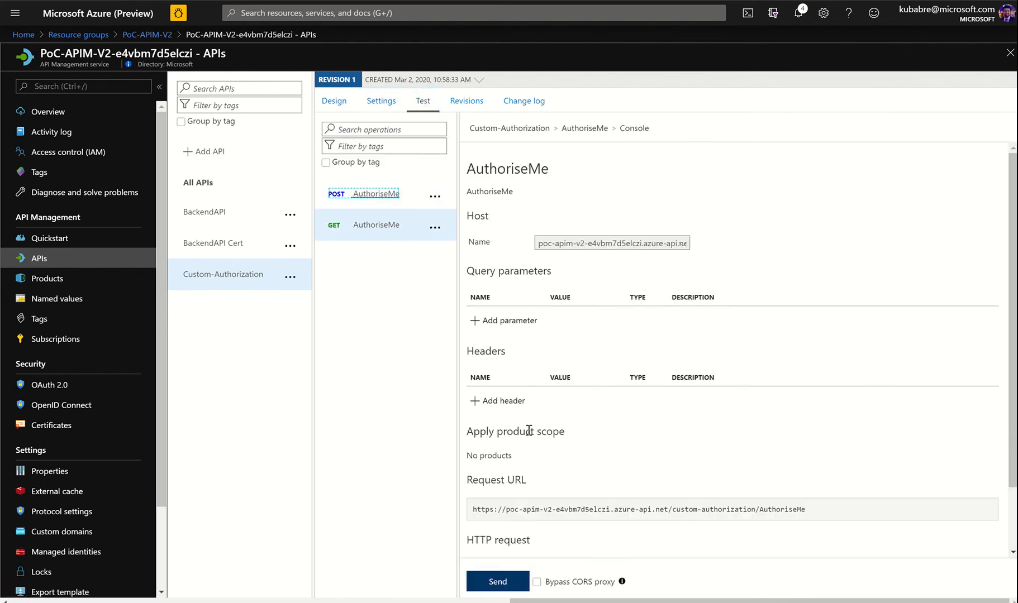
- Send the GET AuthoriseMe test request without extra headers and review its HTTP request and response
click(493, 584)
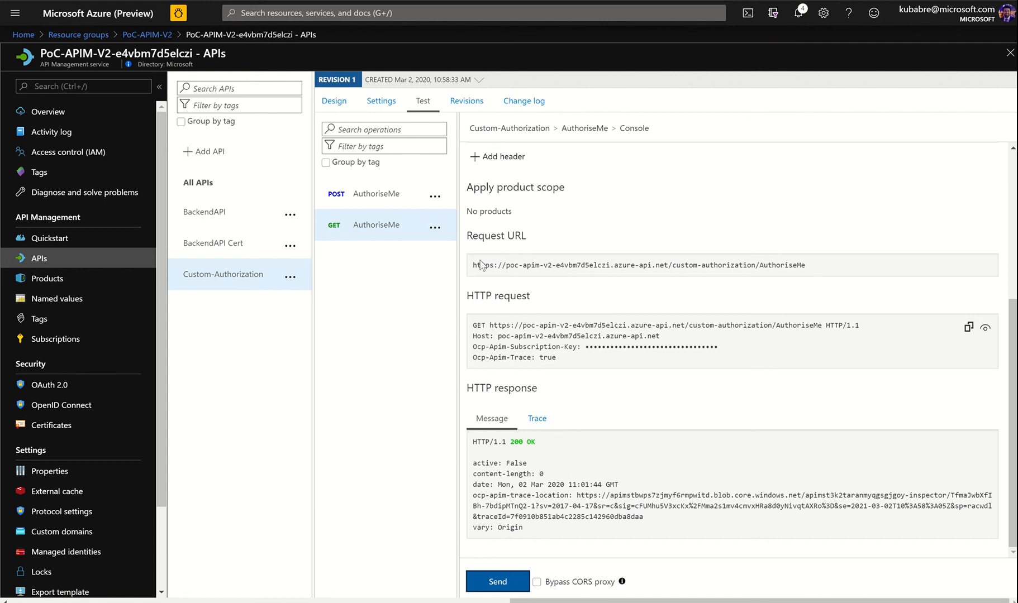
scroll(503, 262, up, 2)
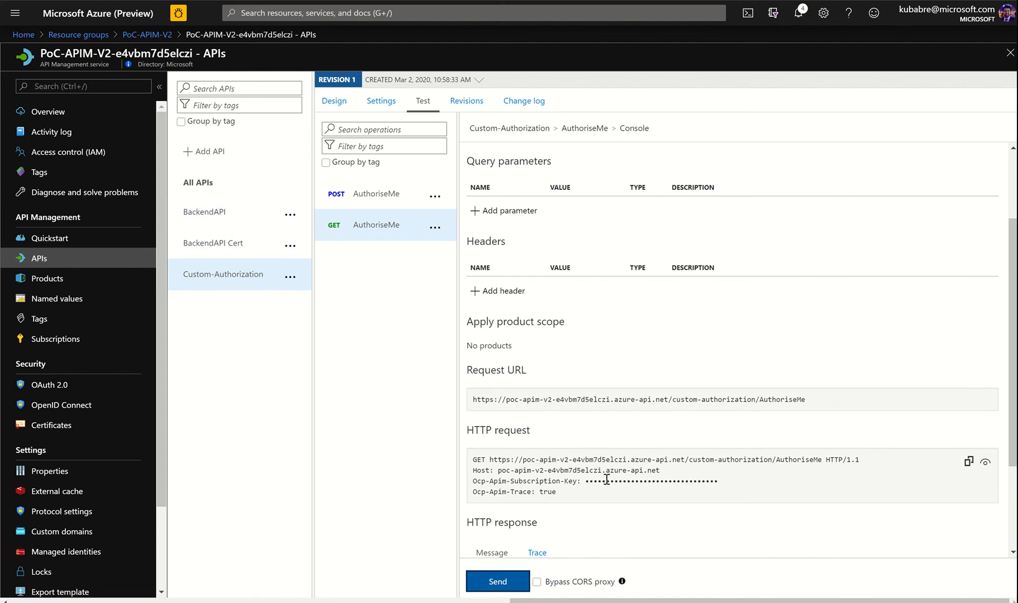
scroll(606, 478, down, 2)
- Examine the AuthoriseMe request's trace and highlight the URL in the backend forward-request section
click(537, 421)
scroll(708, 403, down, 4)
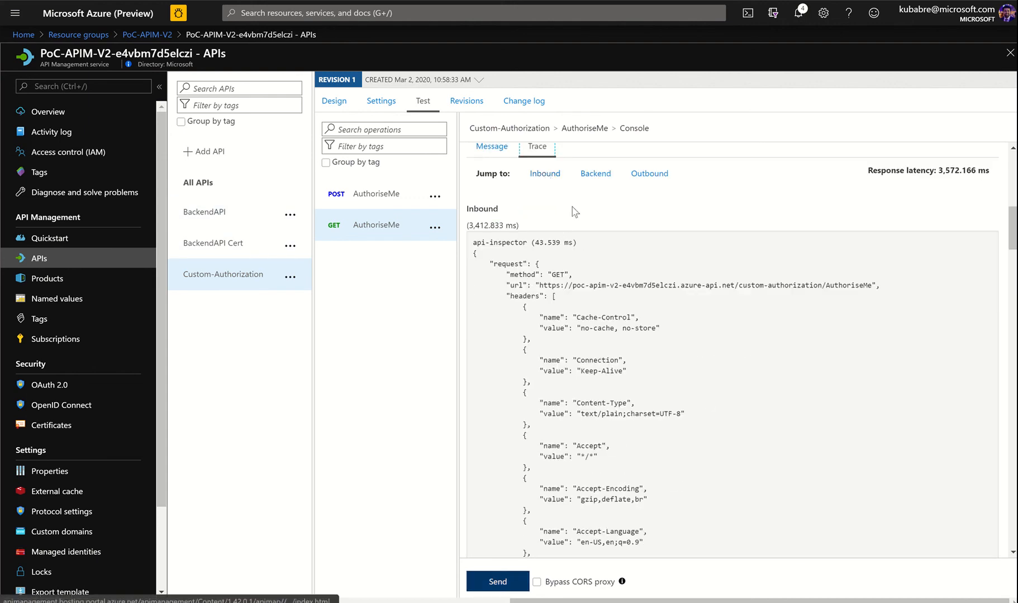
scroll(606, 257, down, 20)
drag(572, 427, 847, 426)
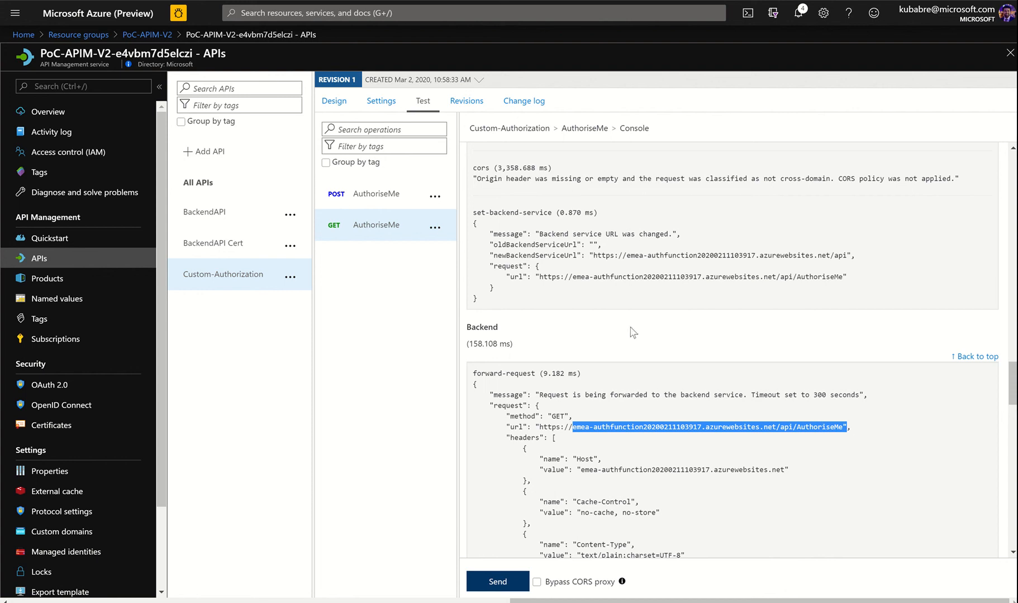
- In the test console for BackendAPI's GET WeatherForecast operation, add a request header named CustomHeader with the value 123232
click(210, 219)
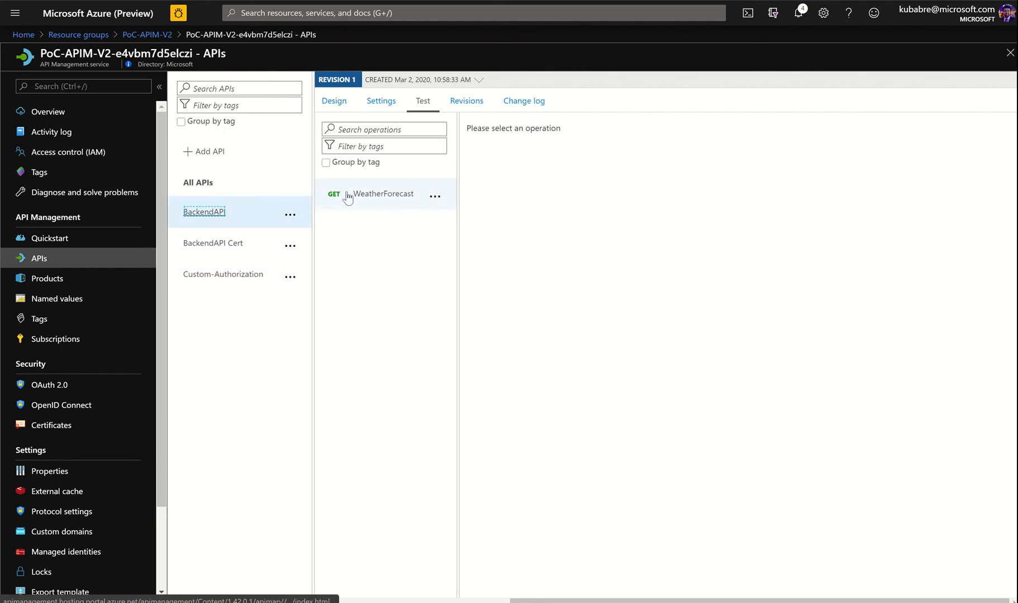
click(374, 200)
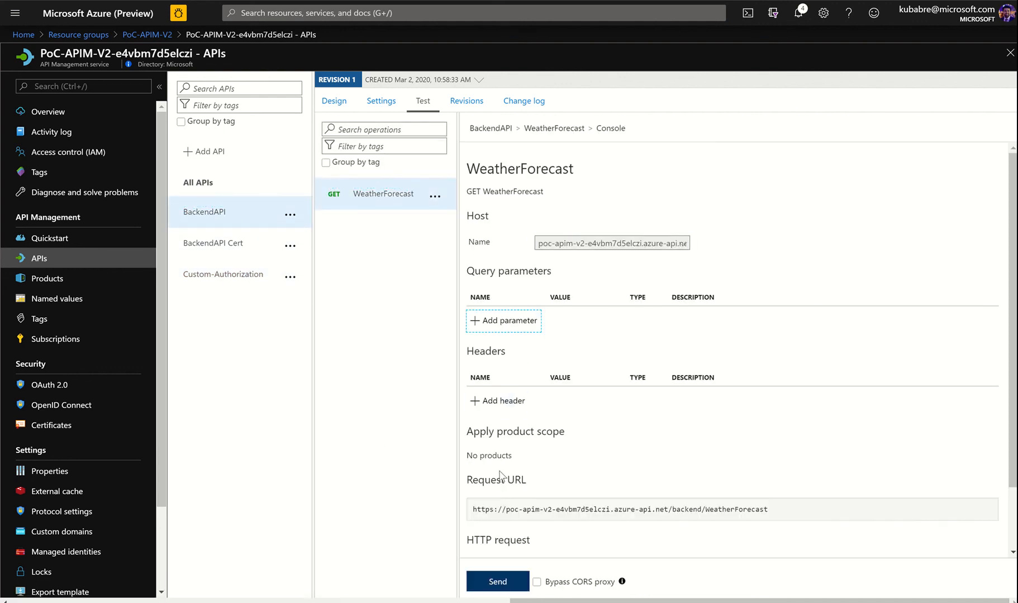
click(496, 402)
click(503, 399)
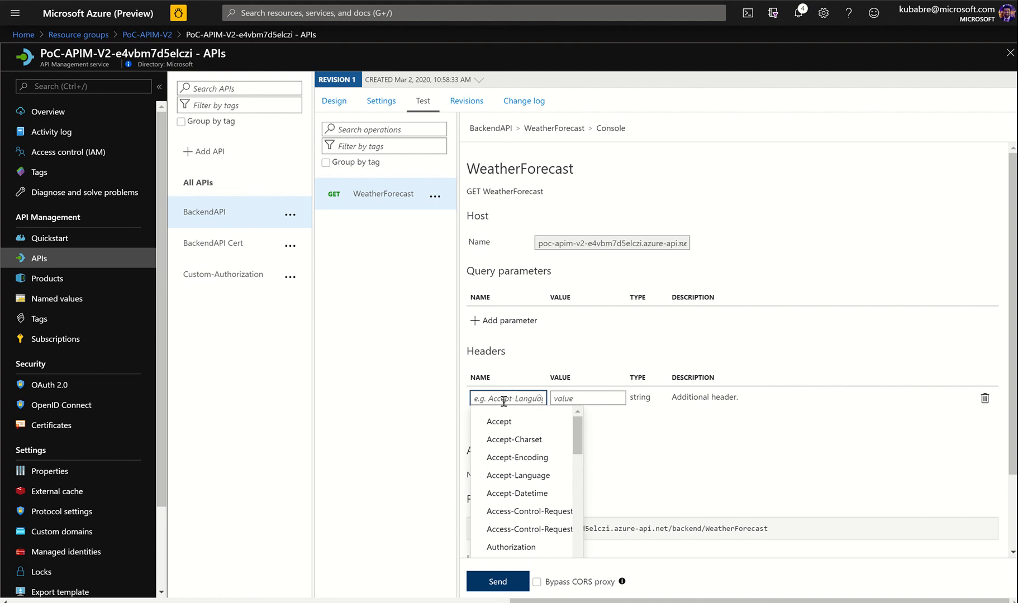
text(CustomHeader)
click(585, 400)
text(123232)
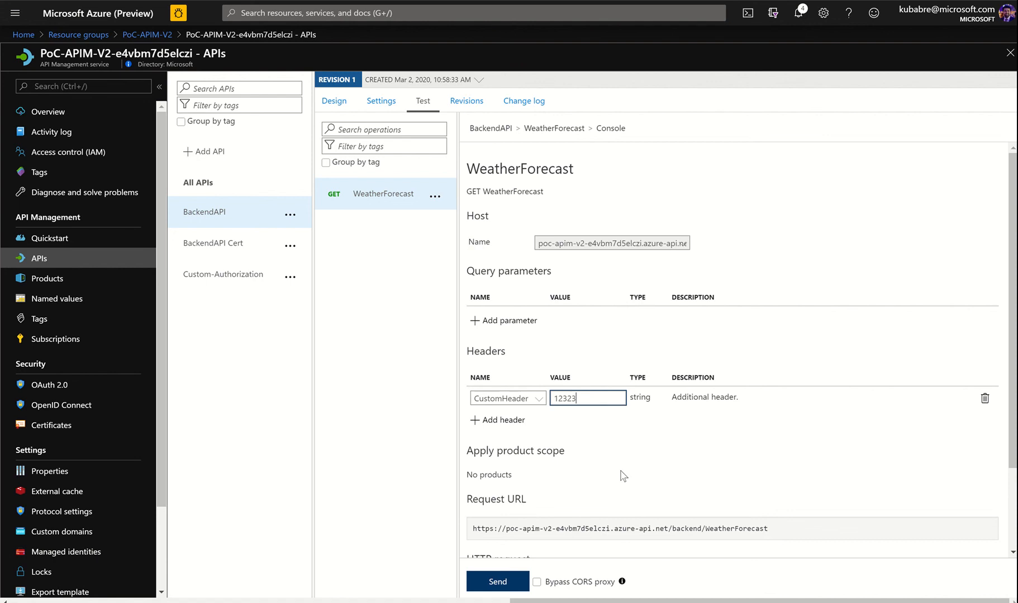
- Send the WeatherForecast test request and review the returned HTTP response message
scroll(625, 476, down, 2)
click(502, 584)
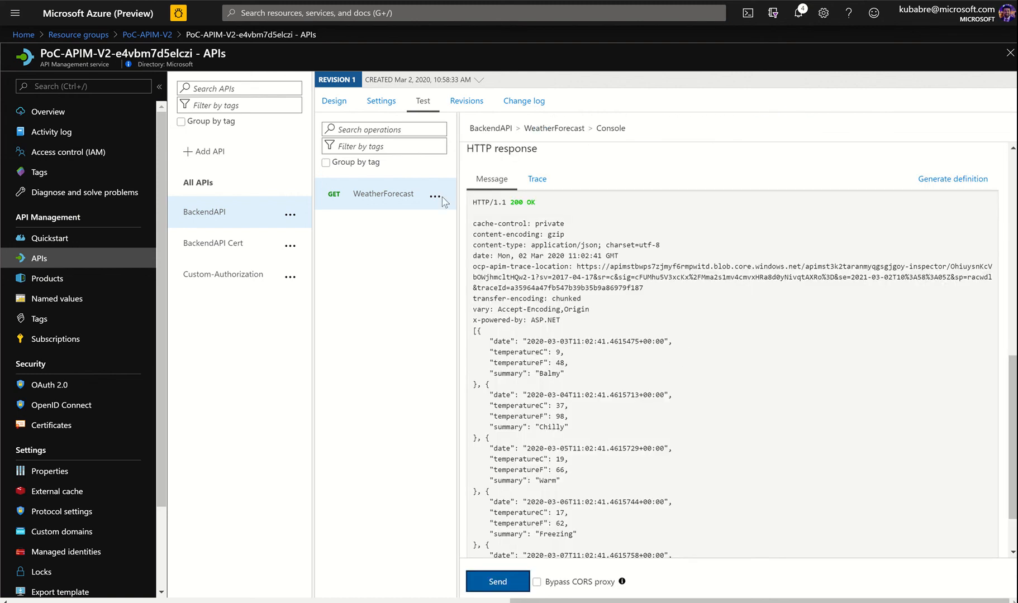
scroll(600, 289, down, 3)
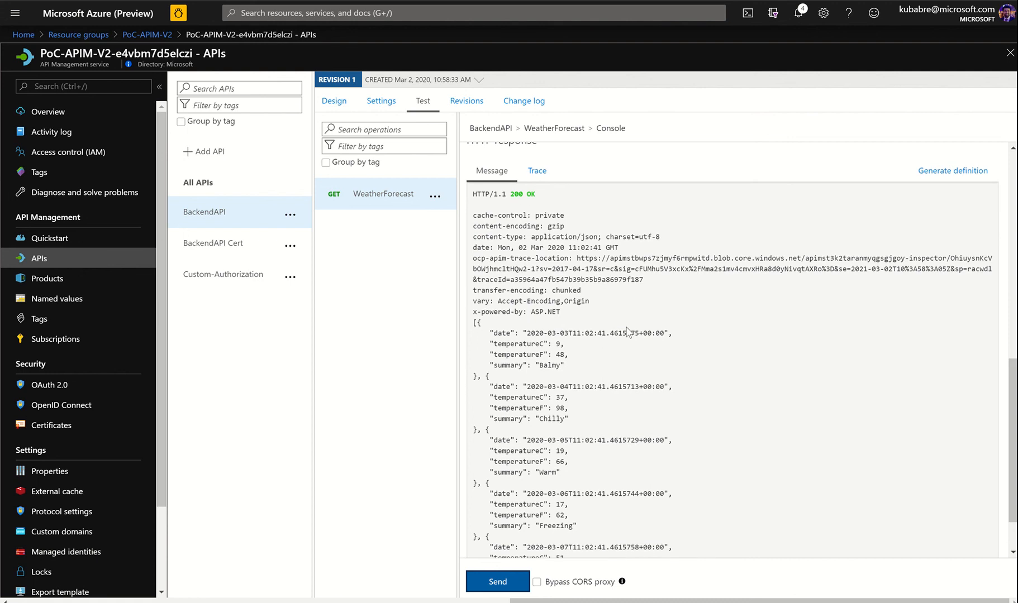
scroll(621, 347, up, 5)
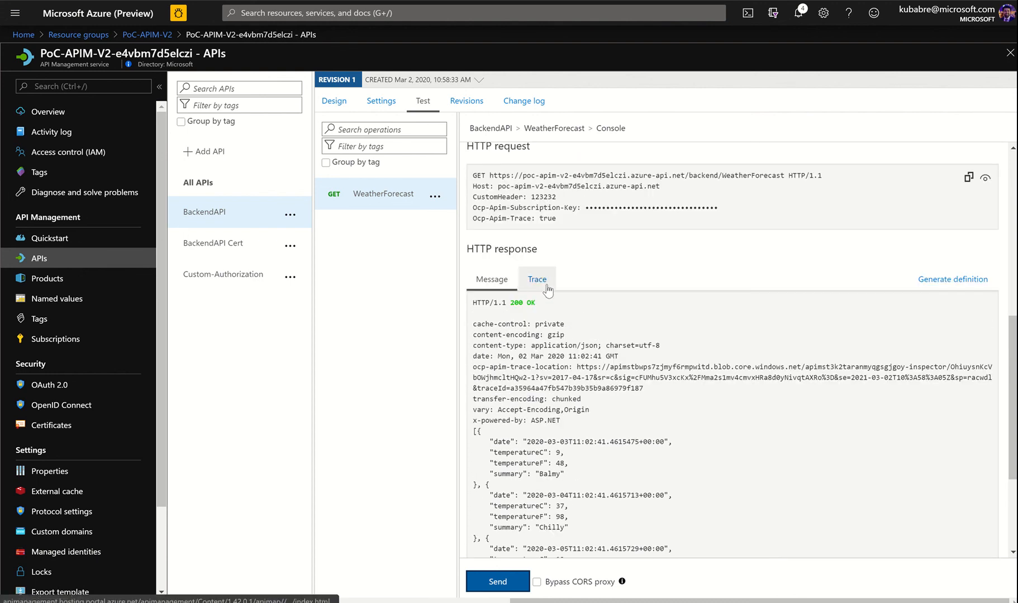
- Examine the WeatherForecast trace, from the inbound send-request call to AuthoriseMe through to the backend forward-request entry
click(537, 281)
scroll(724, 331, down, 3)
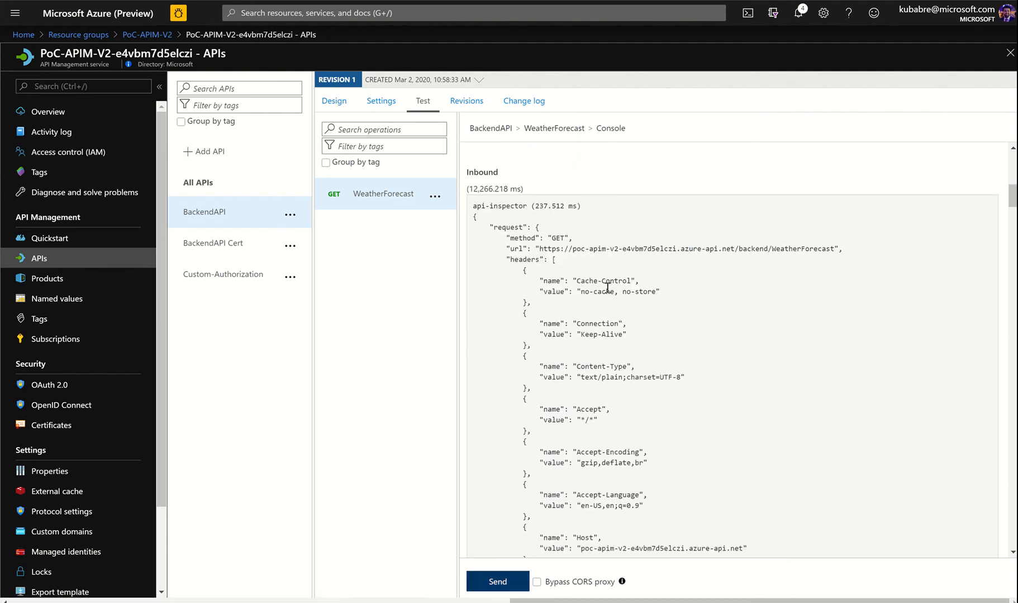
scroll(608, 284, down, 8)
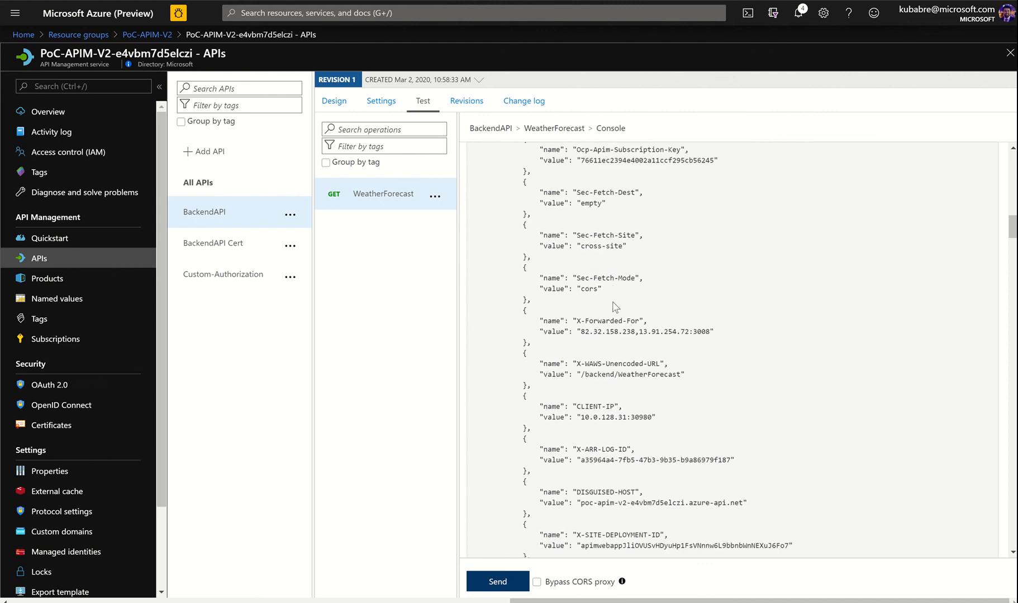
scroll(620, 314, up, 15)
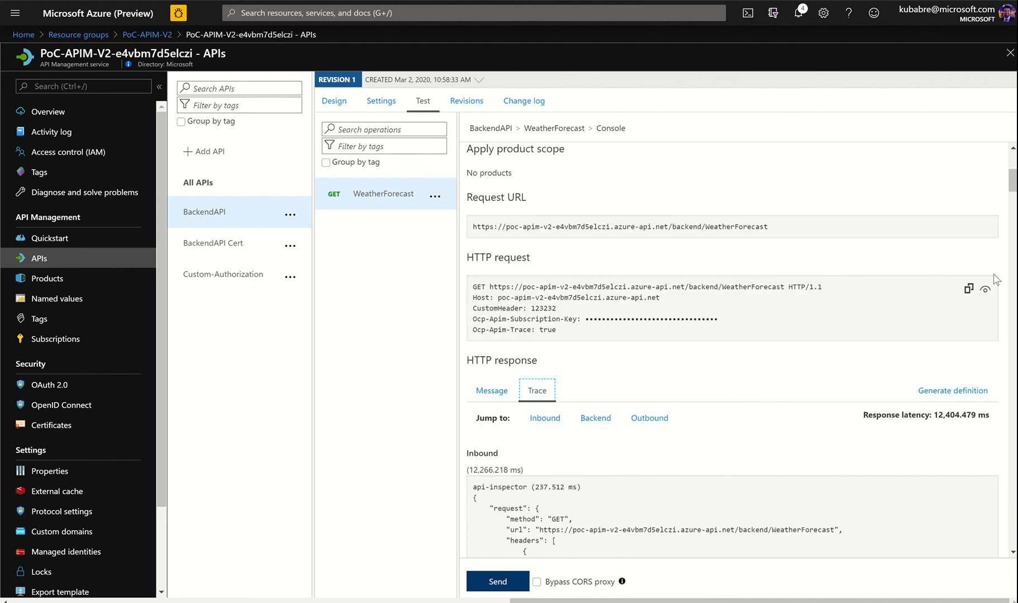
drag(1012, 187, 989, 380)
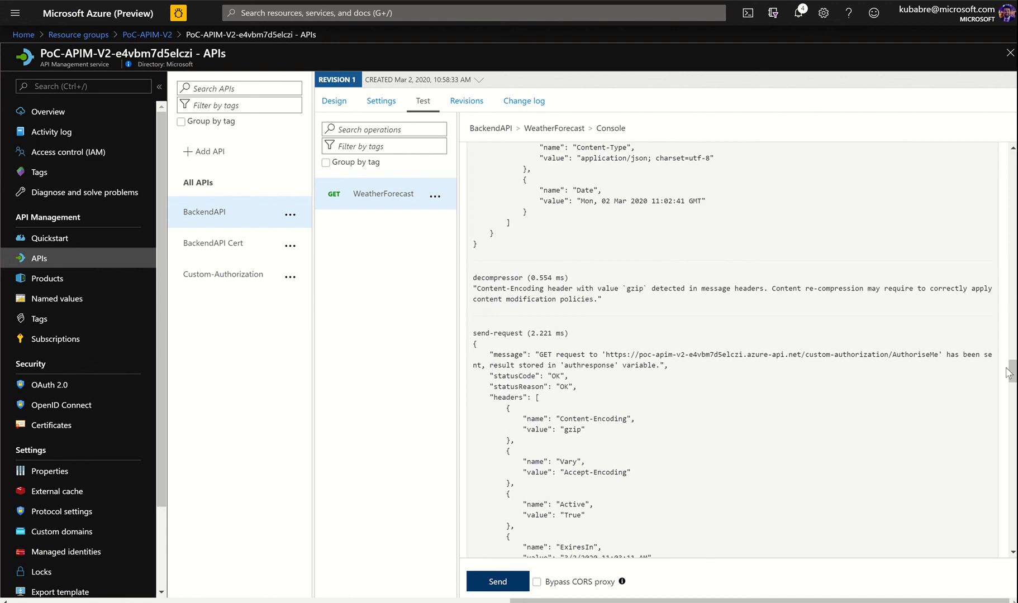
drag(1008, 374, 1010, 454)
scroll(911, 445, down, 3)
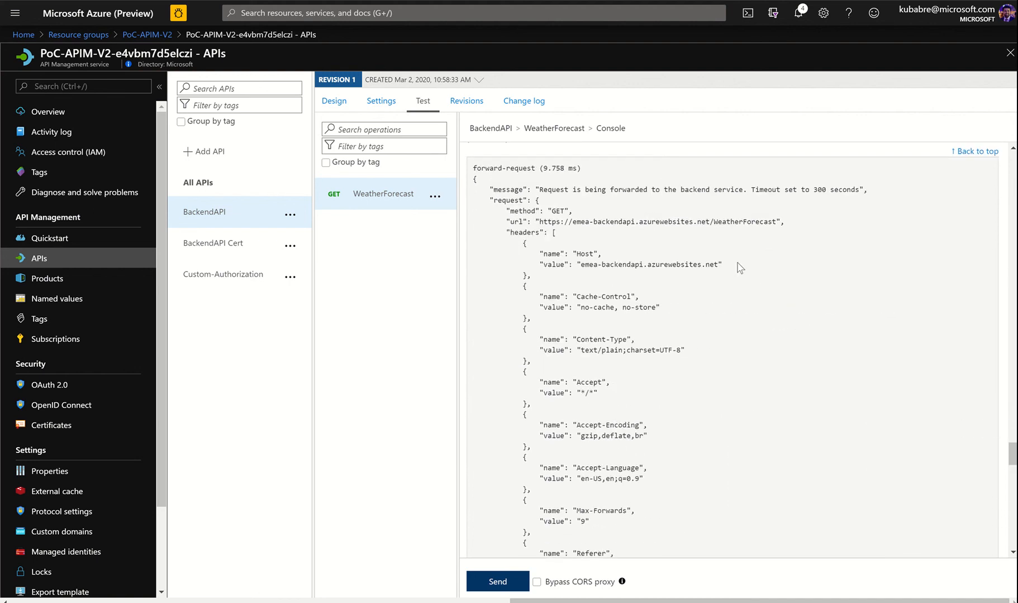